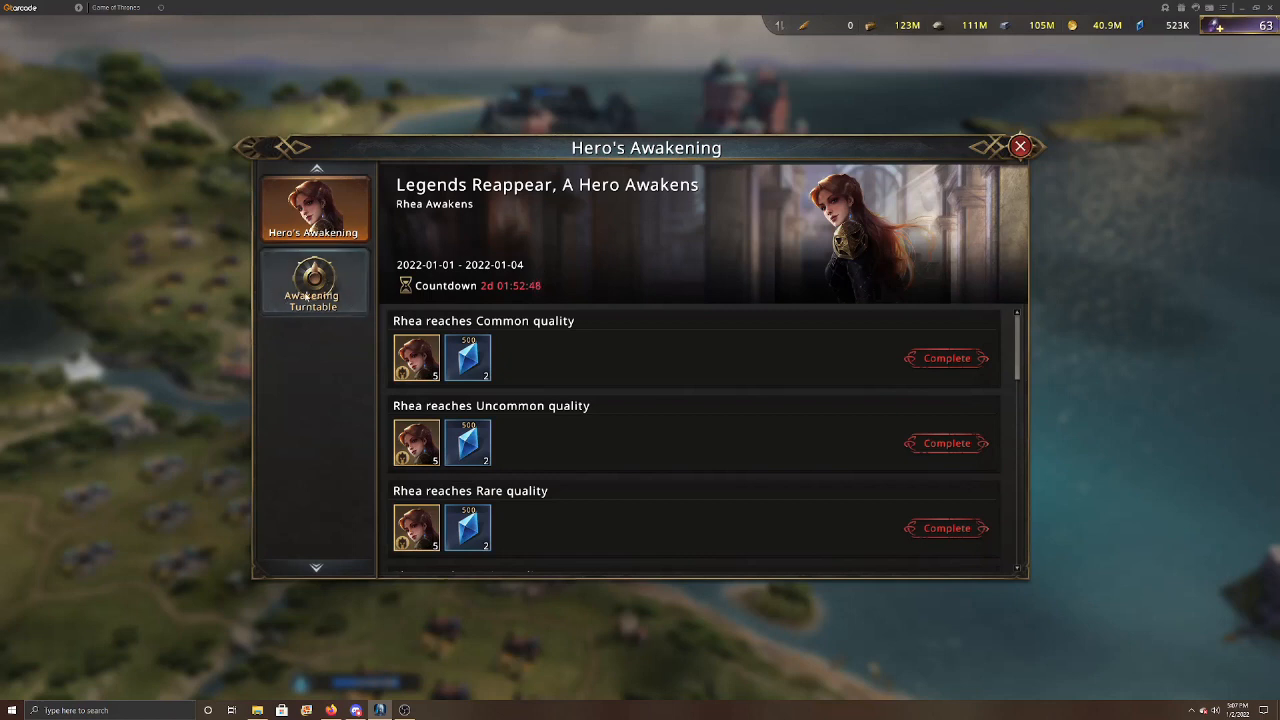
pyautogui.click(325, 283)
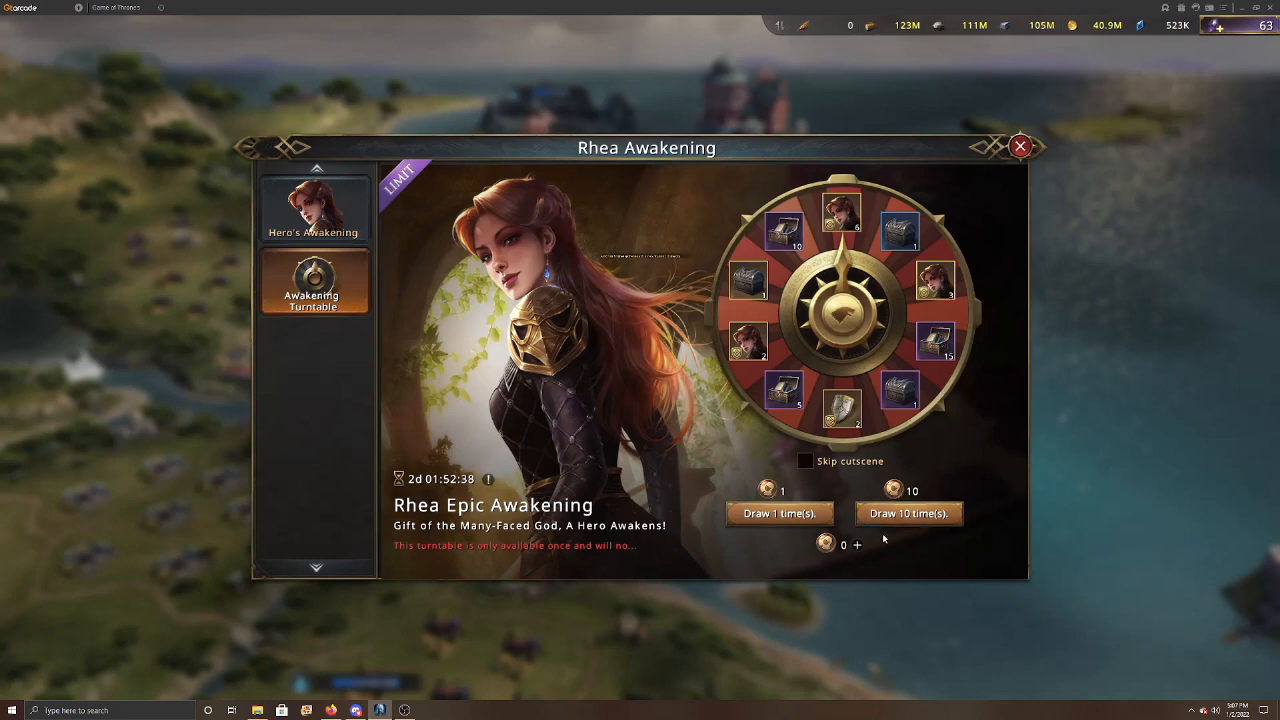
pyautogui.click(857, 544)
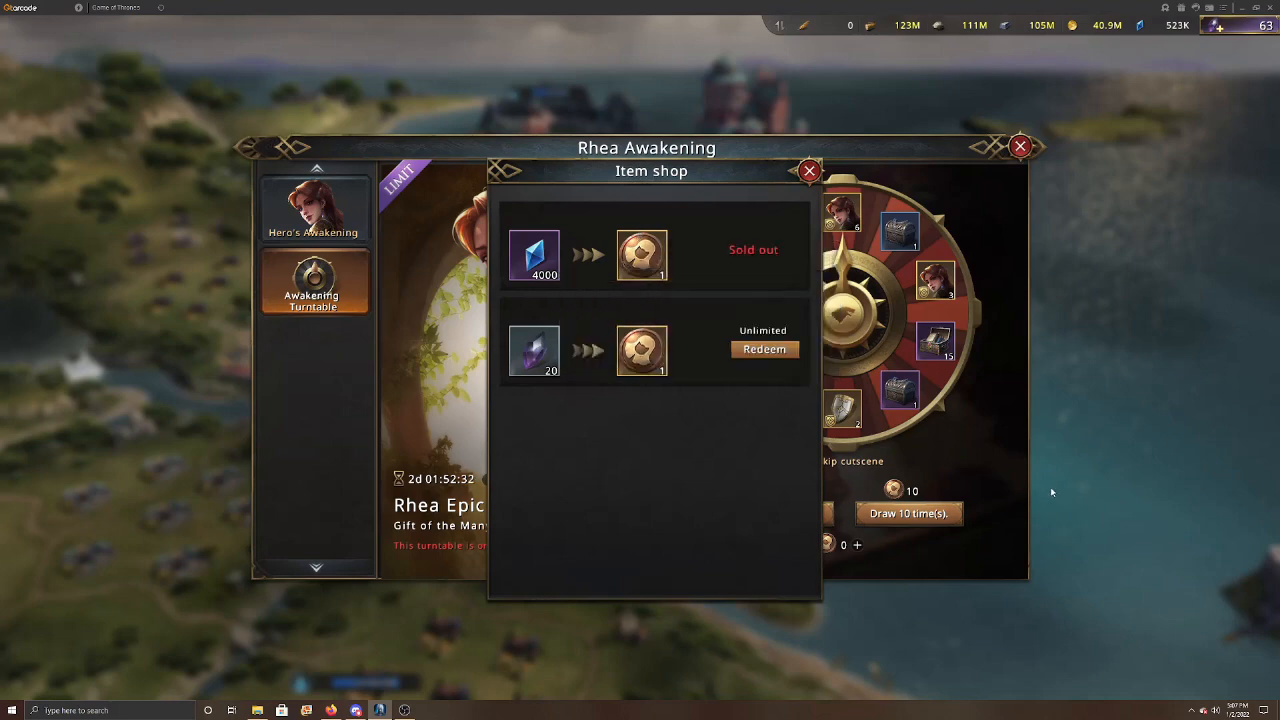
pyautogui.click(953, 459)
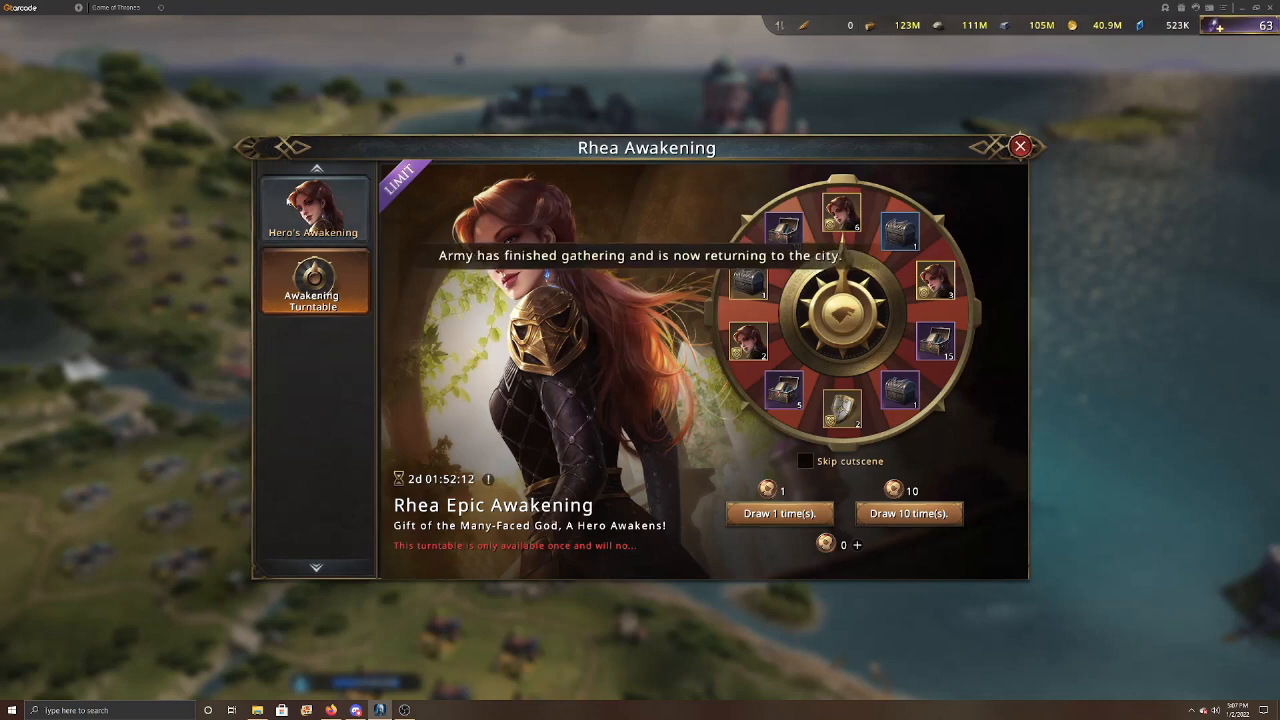
pyautogui.click(319, 220)
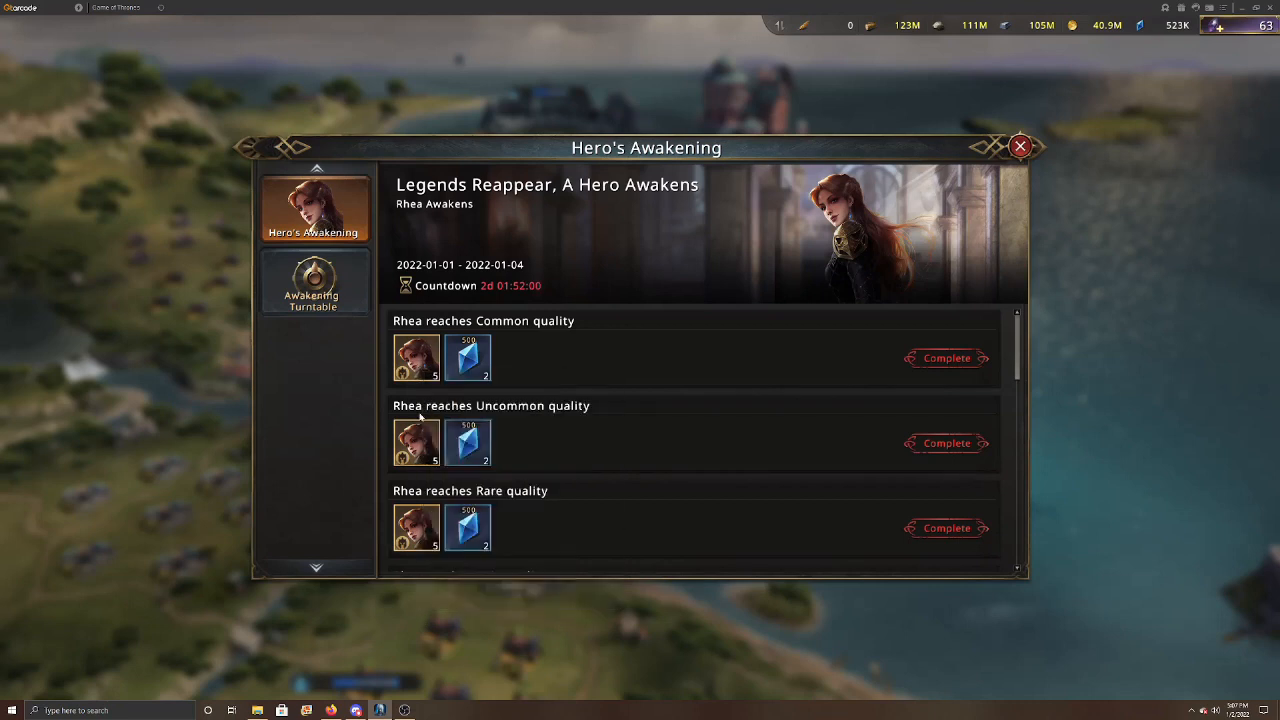
pyautogui.scroll(-1, 545, 449)
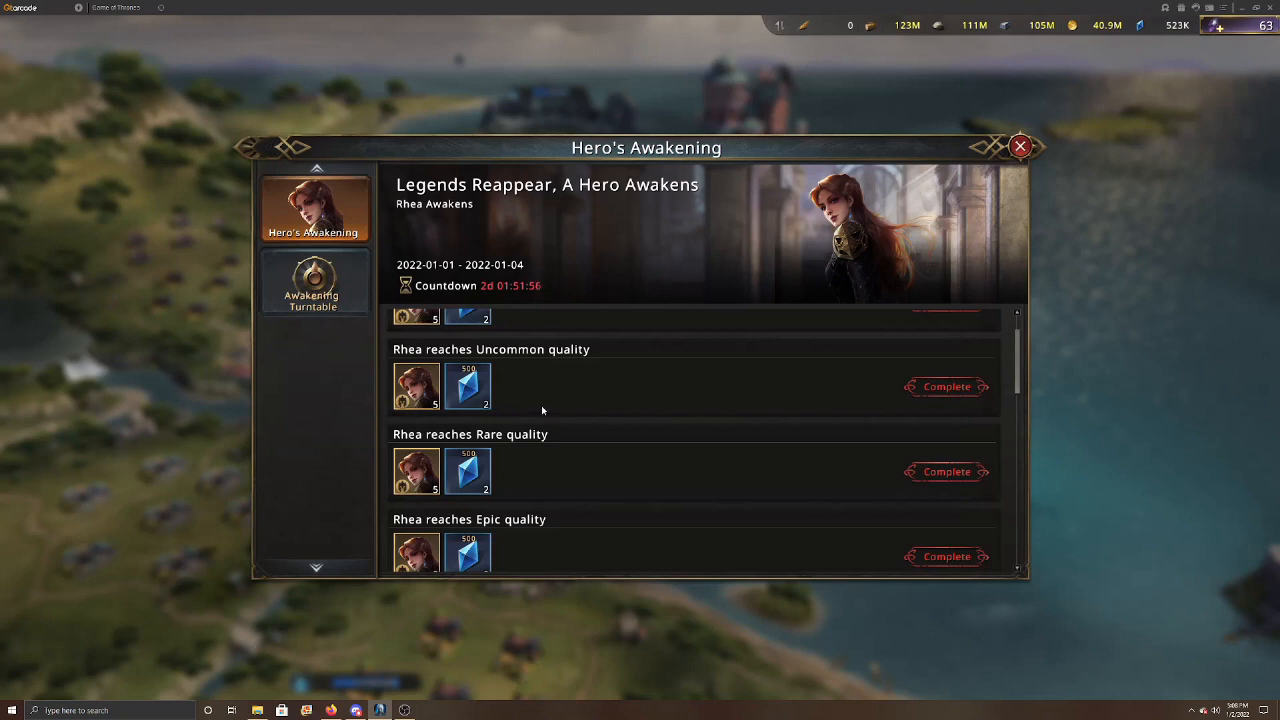
pyautogui.scroll(-1, 450, 348)
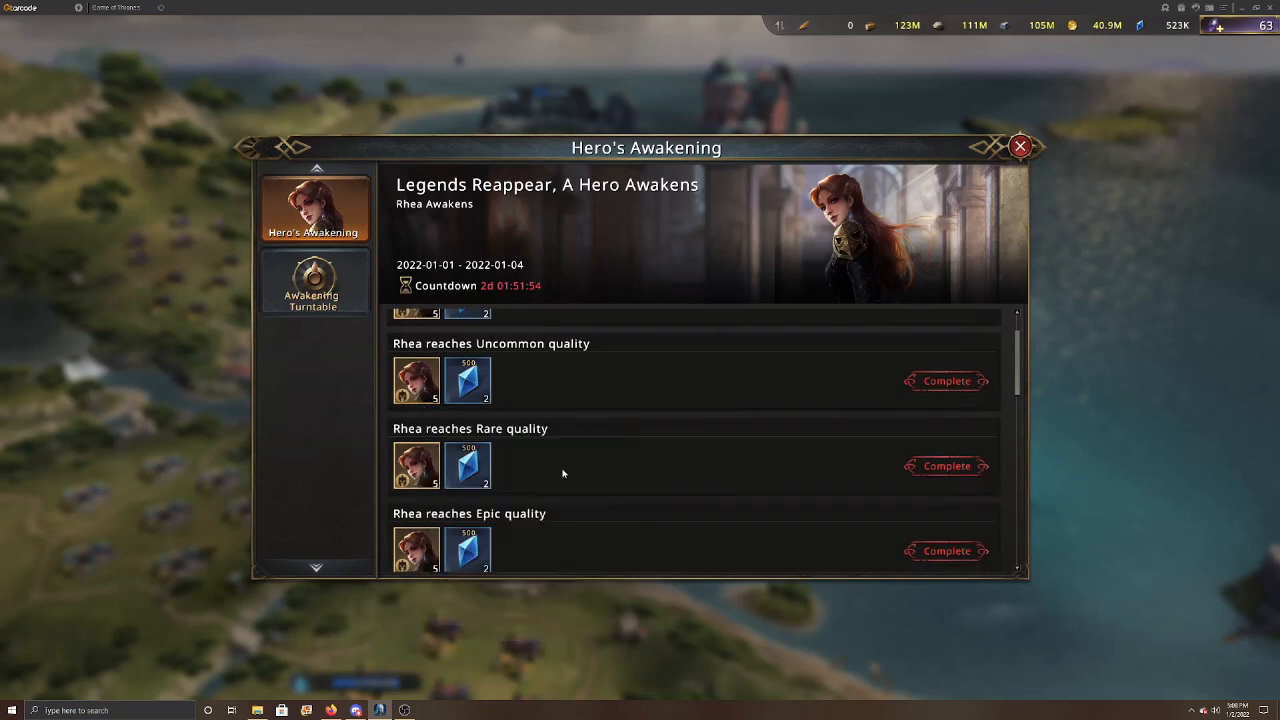
pyautogui.scroll(-1, 533, 410)
pyautogui.scroll(-1, 533, 450)
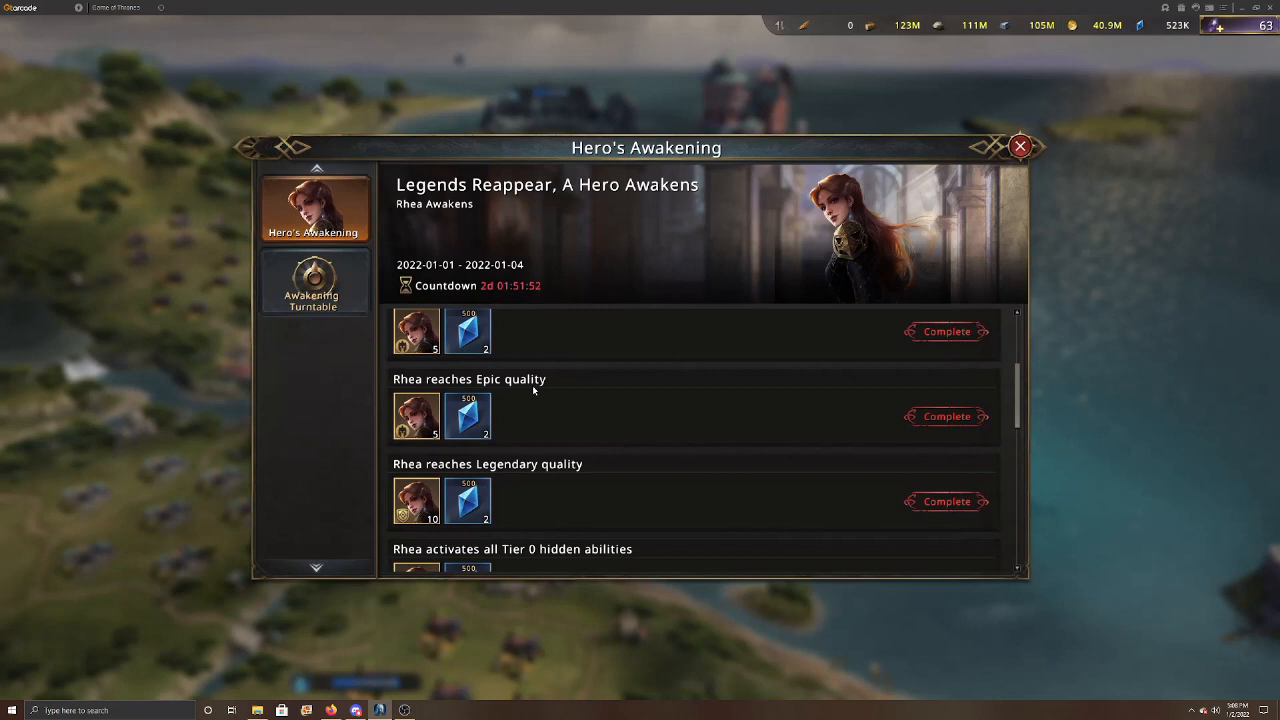
pyautogui.scroll(-1, 424, 386)
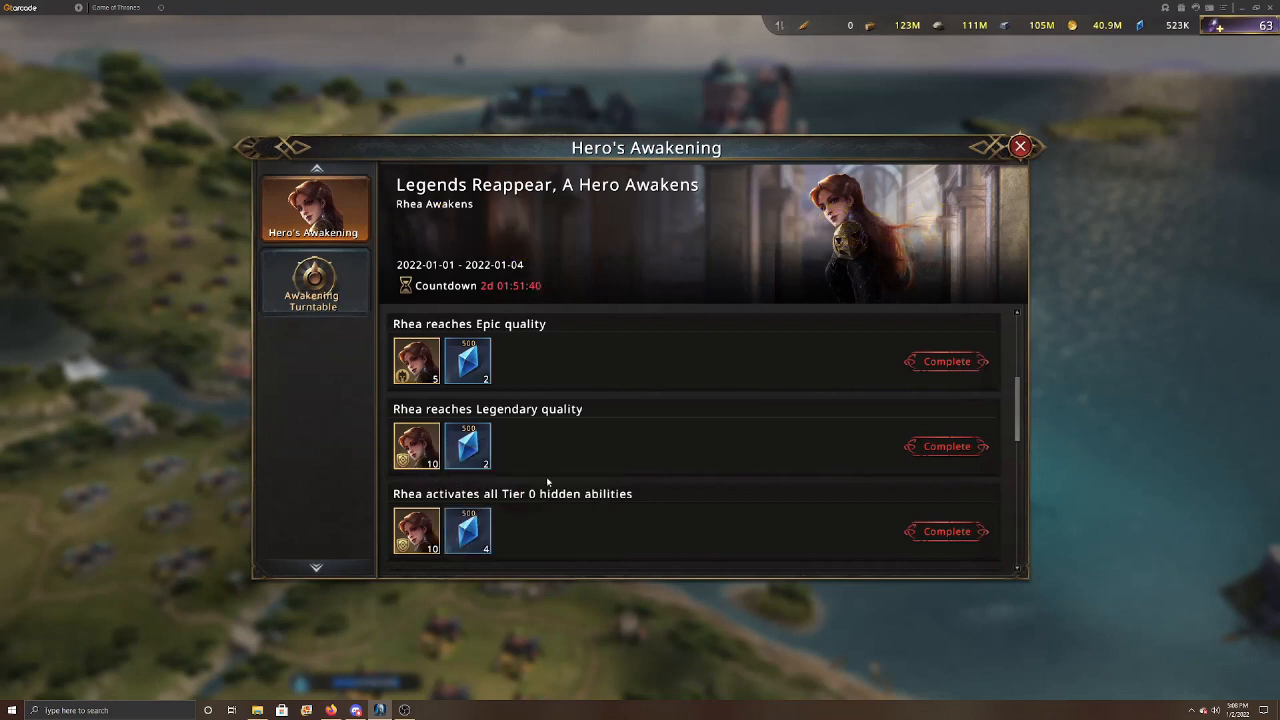
pyautogui.scroll(-1, 552, 480)
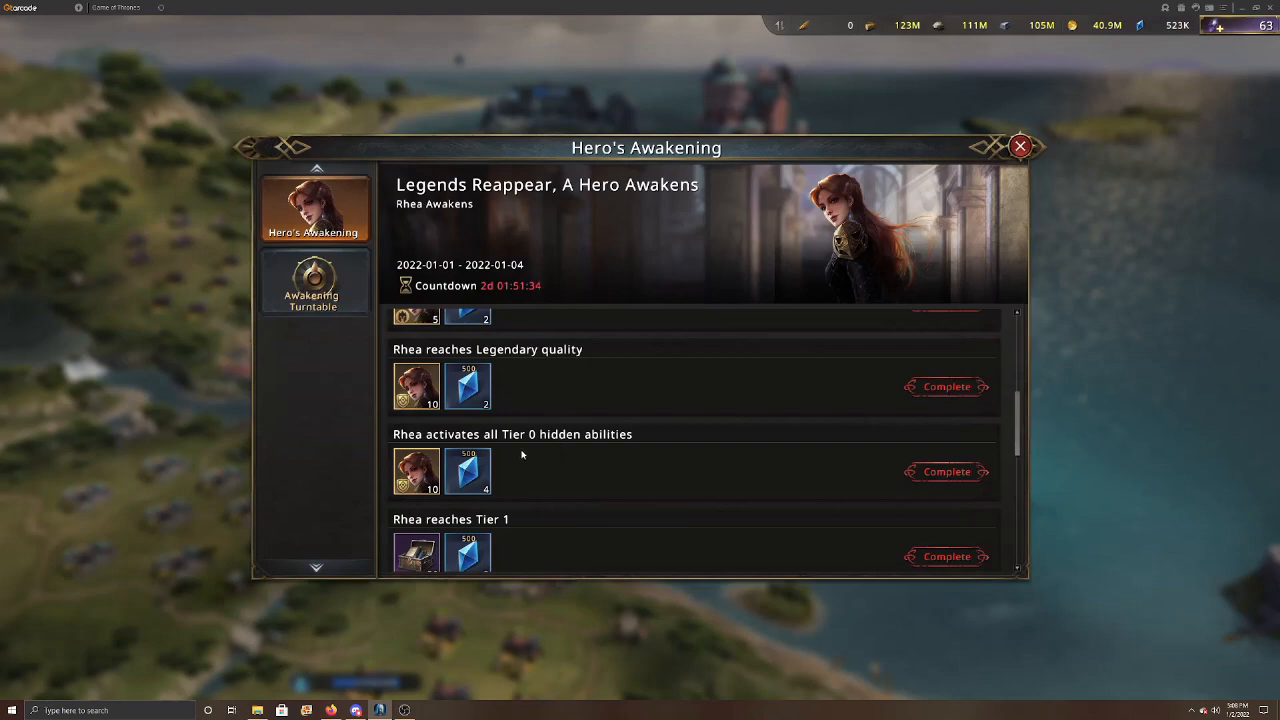
# Leave the event window and view Rhea's Awakening conditions from her commander card (160 medals for the third star)
pyautogui.click(1111, 398)
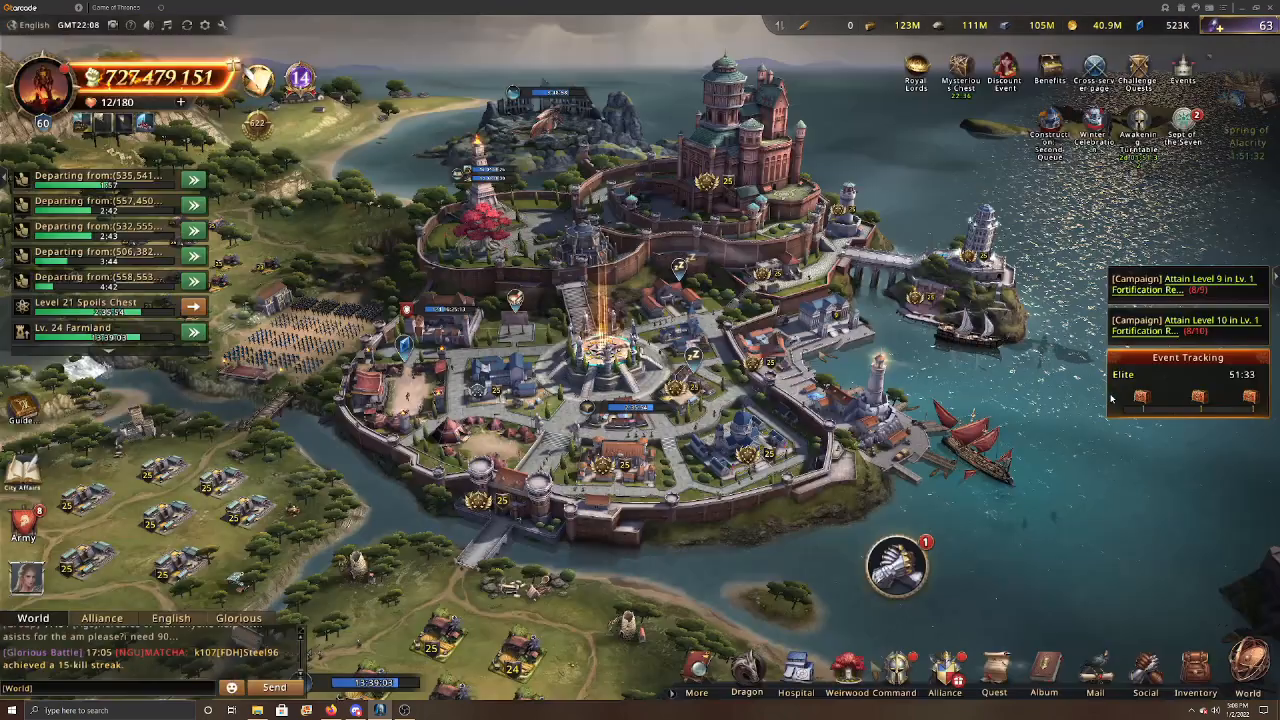
pyautogui.click(737, 683)
pyautogui.scroll(-2, 530, 433)
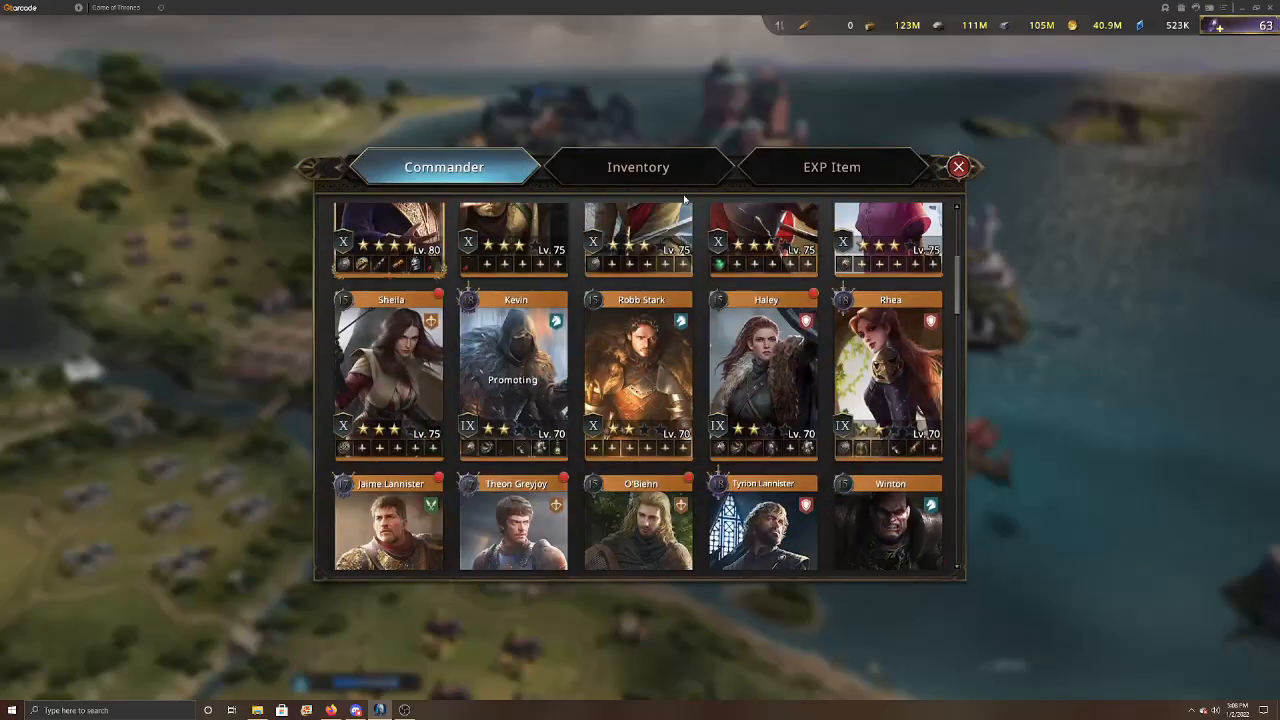
pyautogui.click(914, 365)
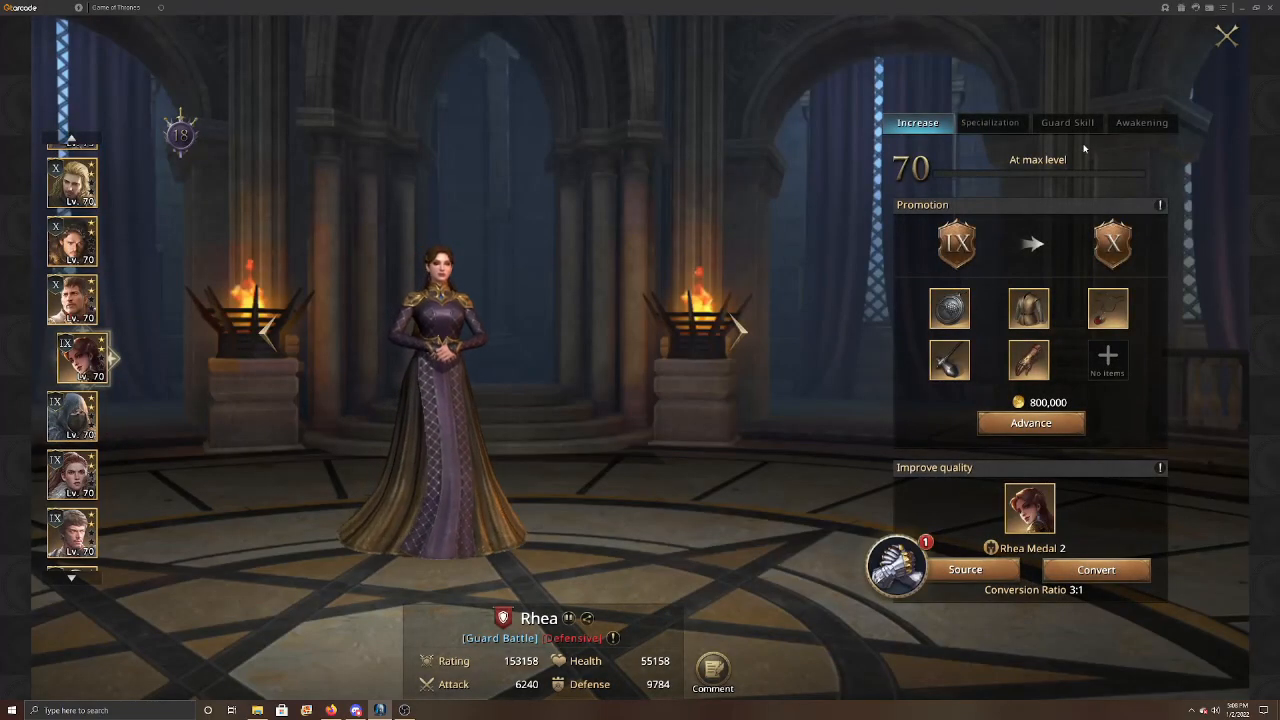
pyautogui.click(1141, 122)
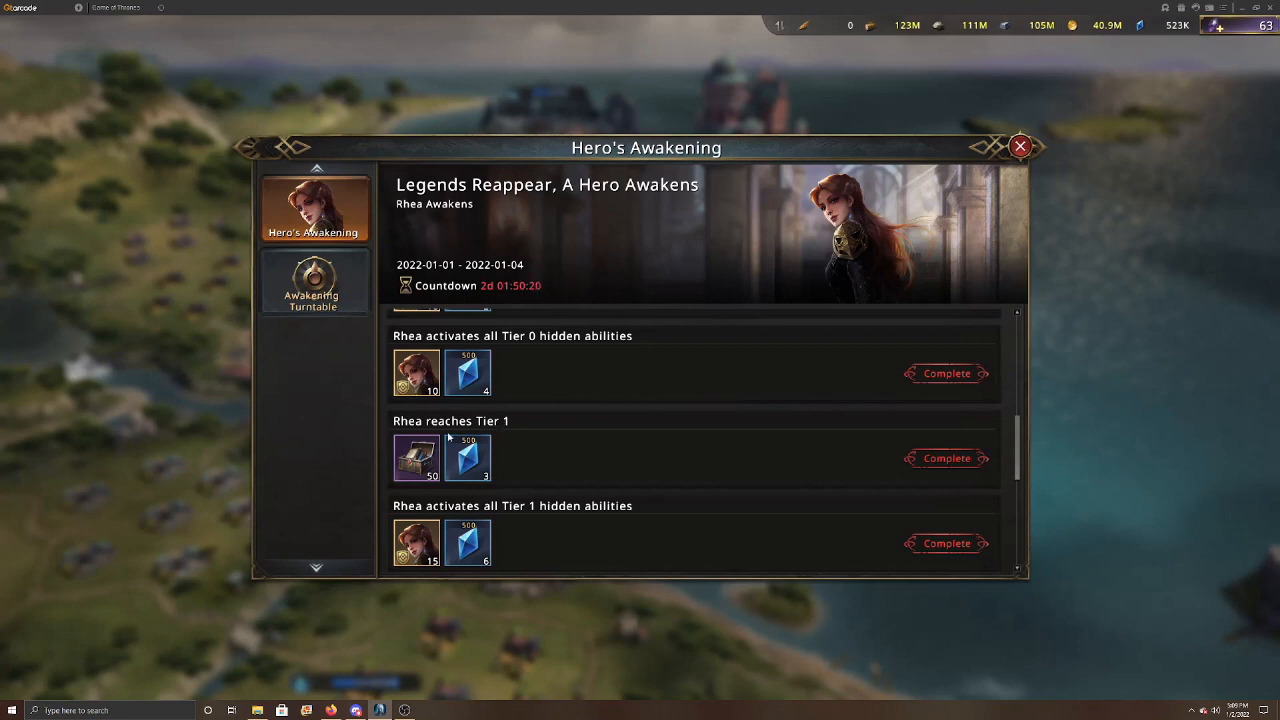
pyautogui.scroll(-1, 565, 390)
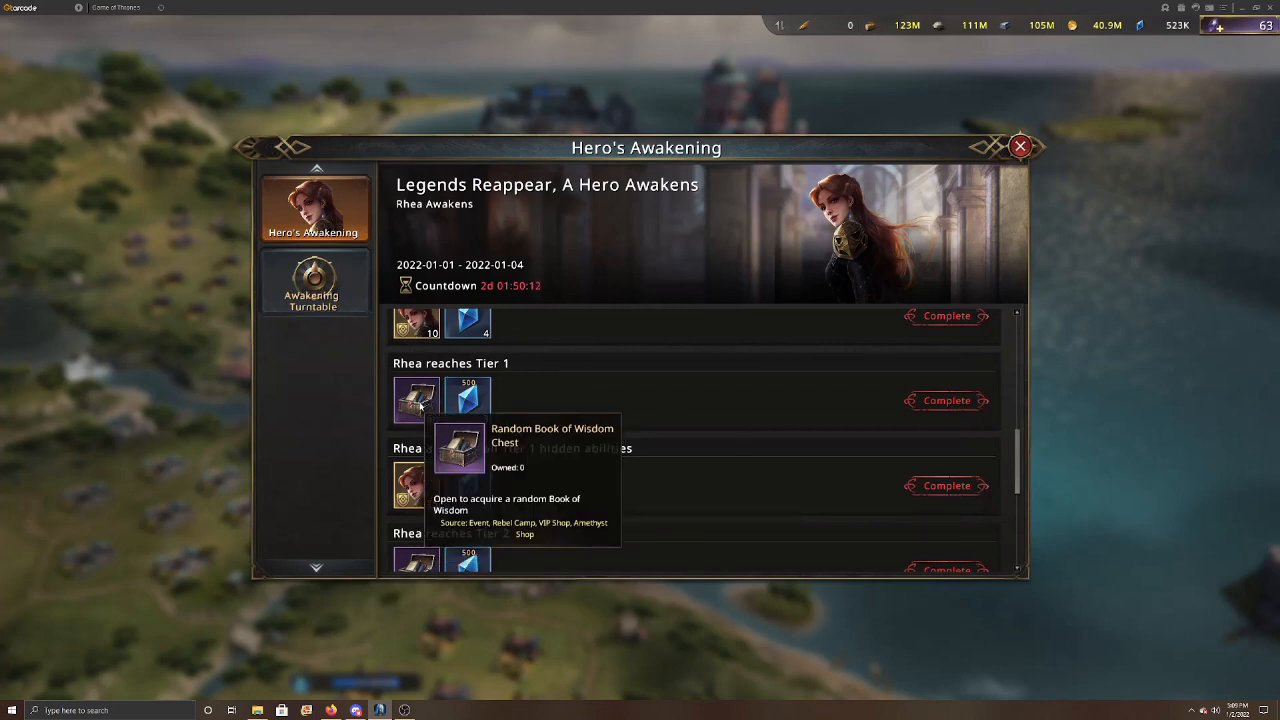
pyautogui.moveTo(468, 400)
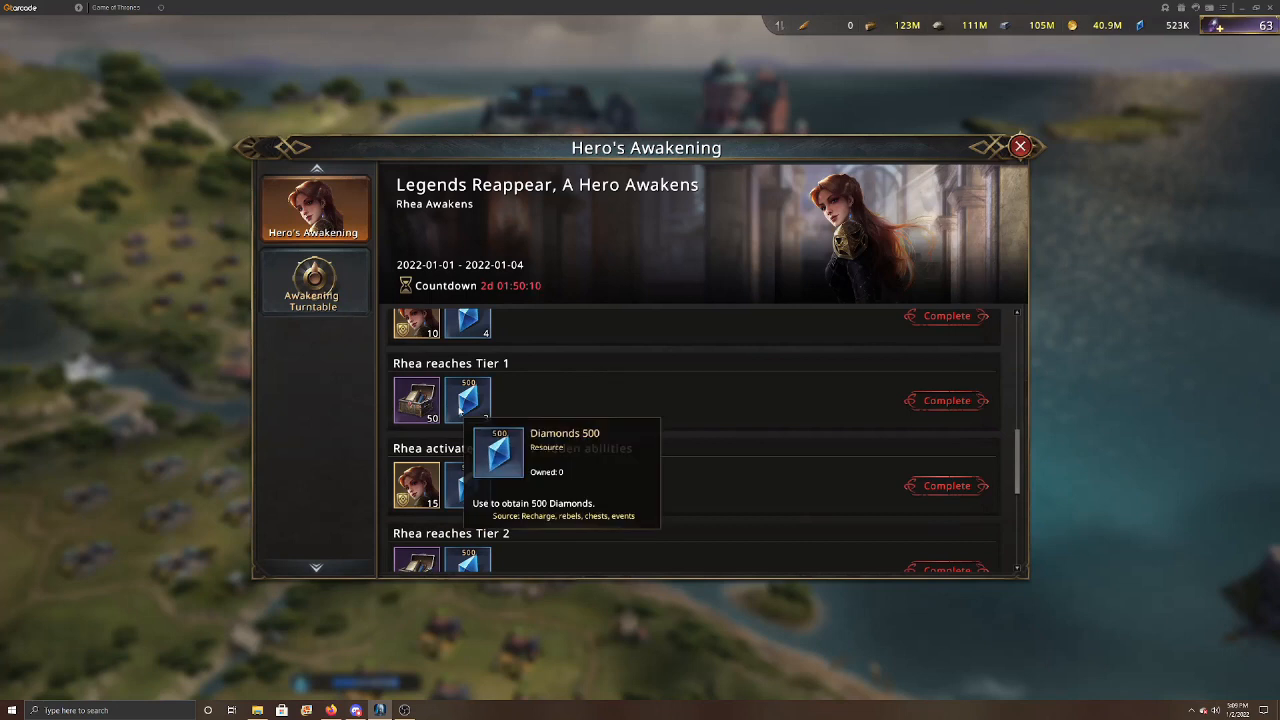
pyautogui.scroll(-1, 590, 395)
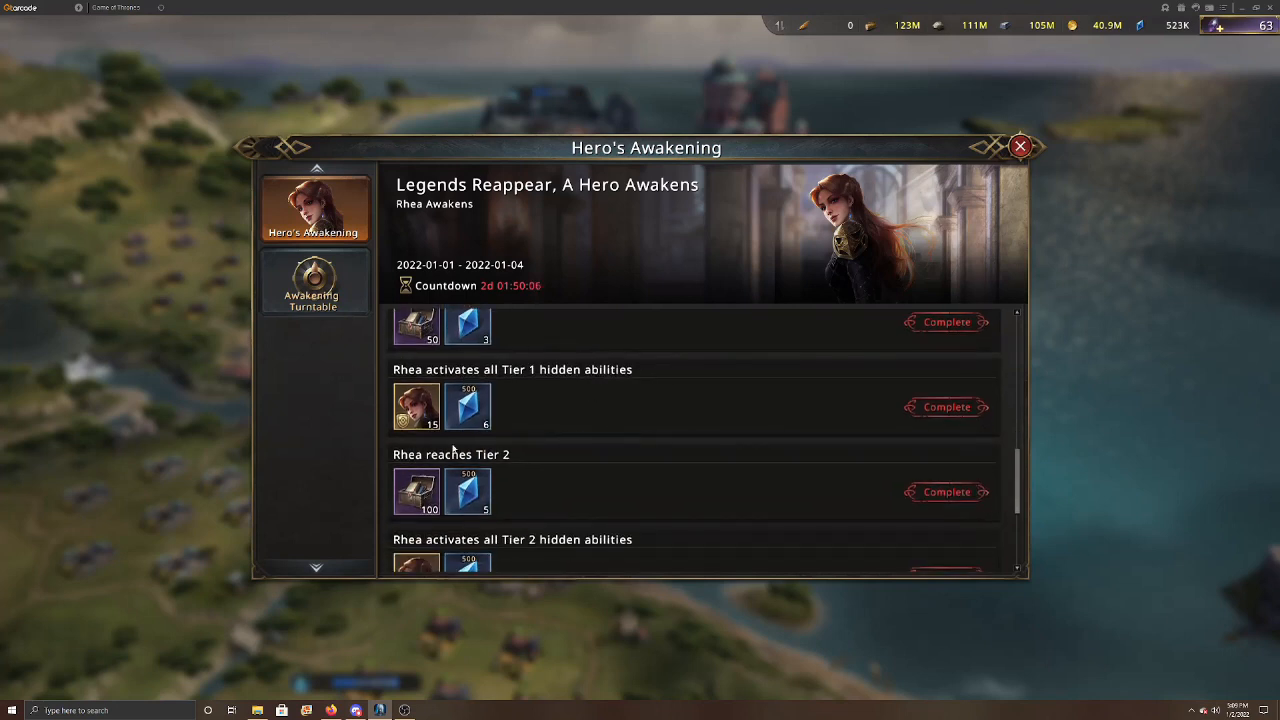
pyautogui.moveTo(416, 407)
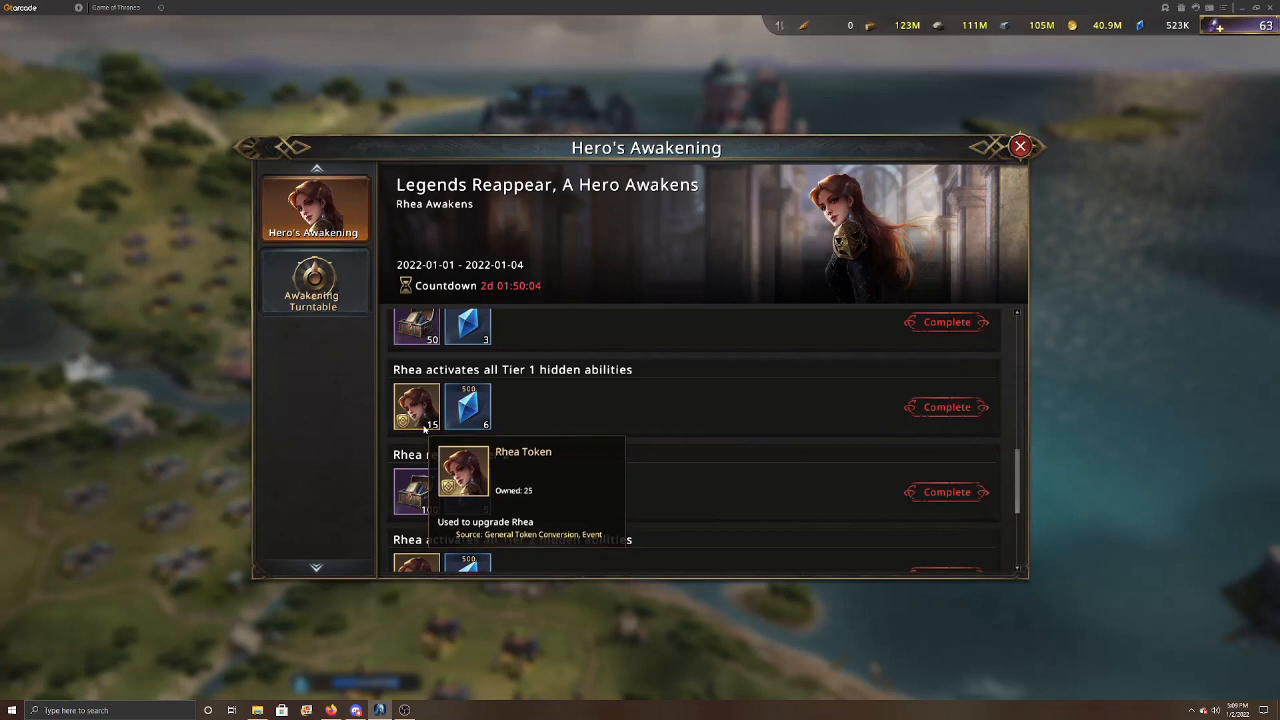
pyautogui.scroll(-2, 569, 470)
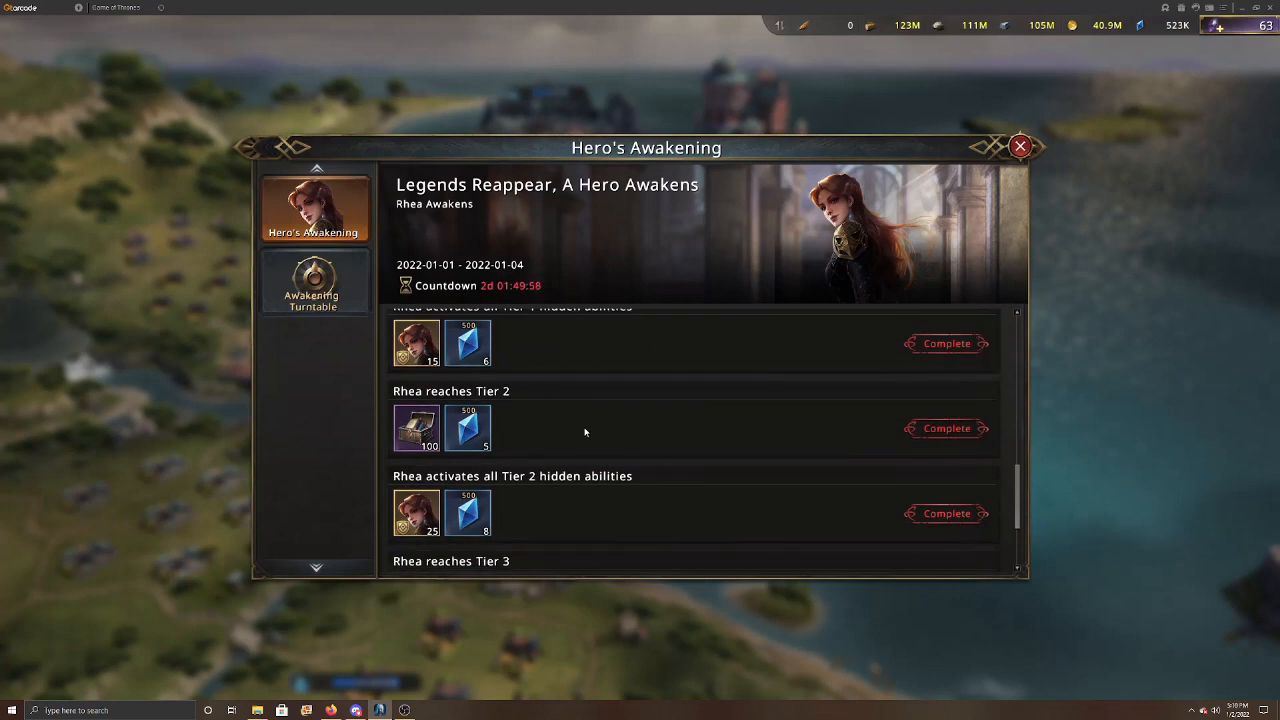
pyautogui.scroll(-1, 583, 420)
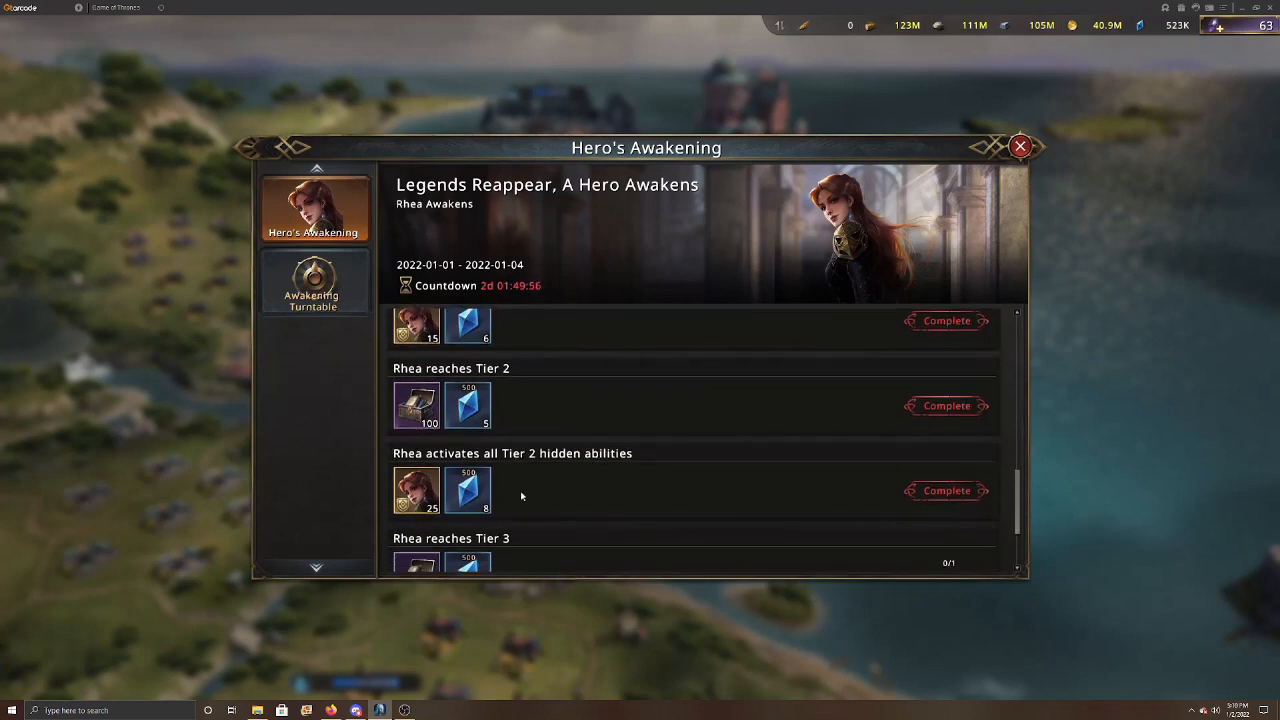
pyautogui.scroll(-1, 566, 459)
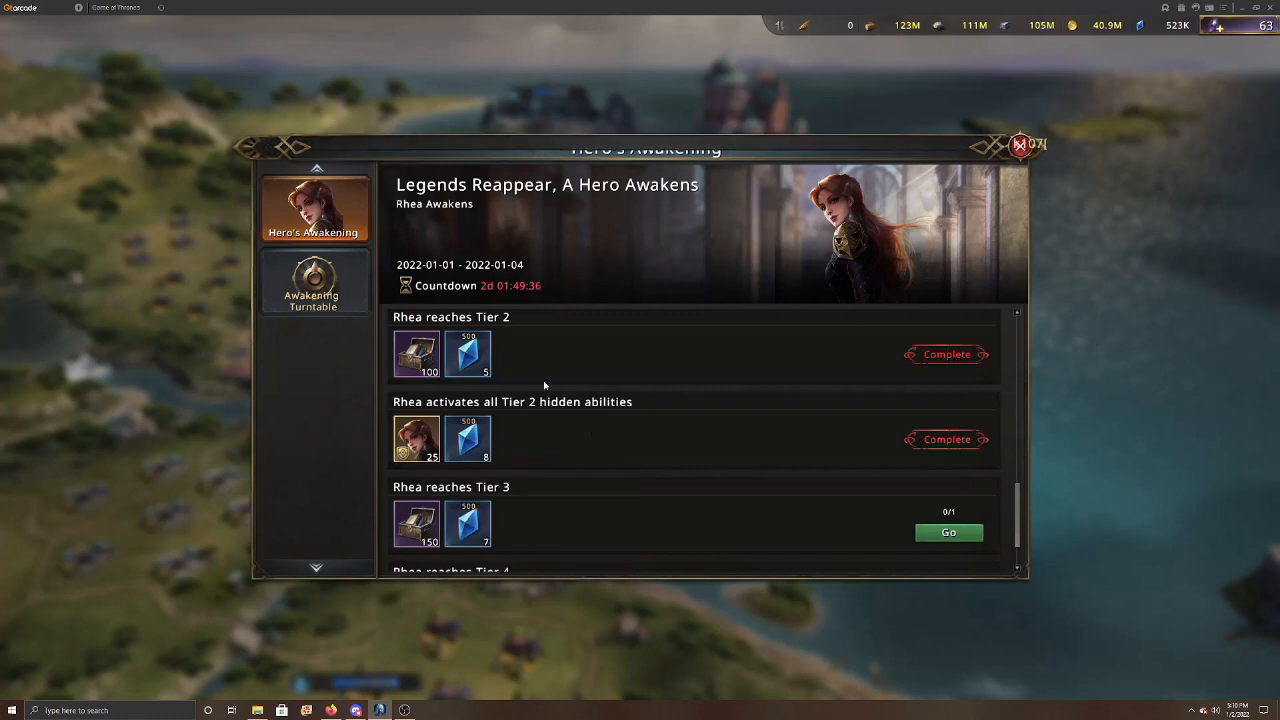
pyautogui.scroll(1, 566, 405)
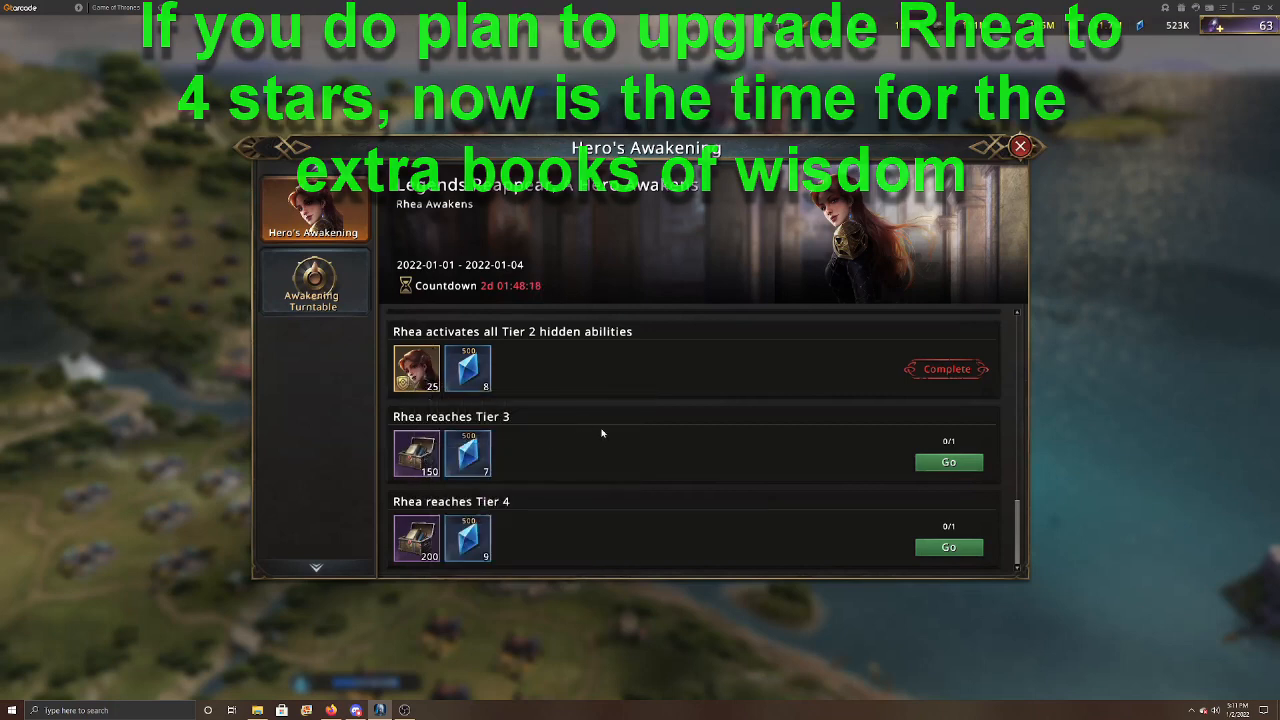
pyautogui.scroll(1, 580, 438)
pyautogui.scroll(-1, 581, 438)
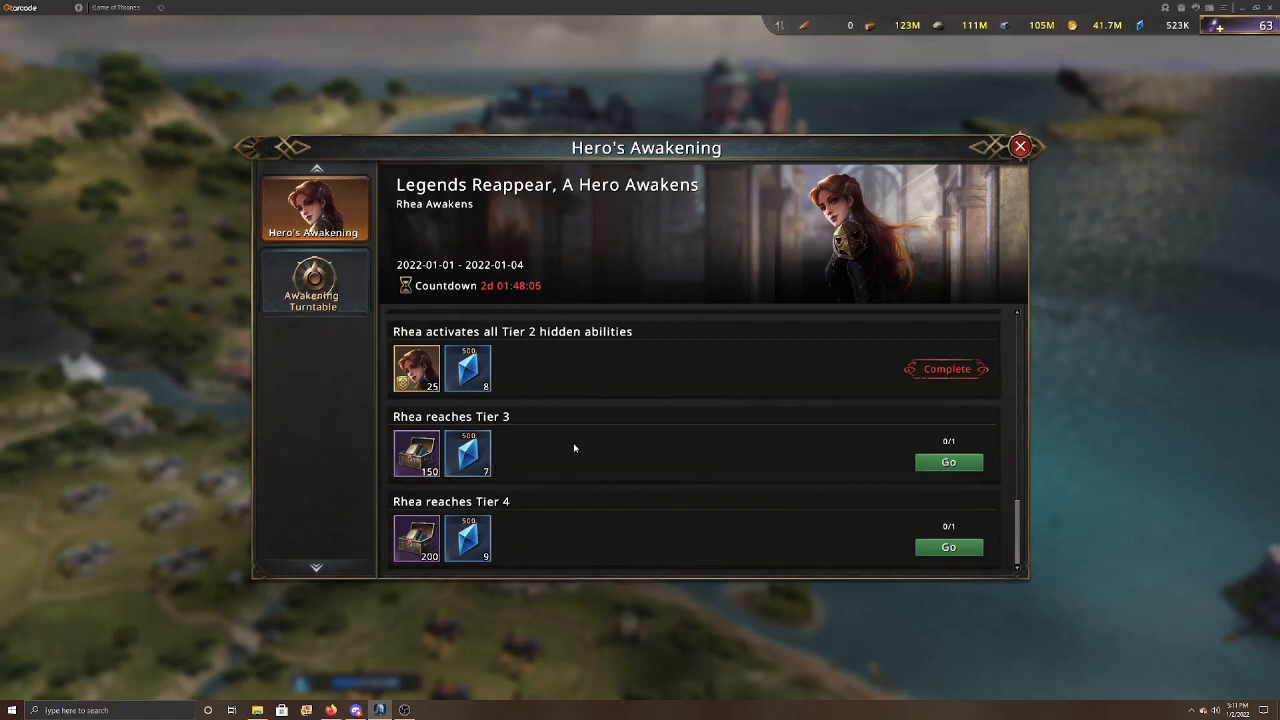
pyautogui.scroll(1, 540, 460)
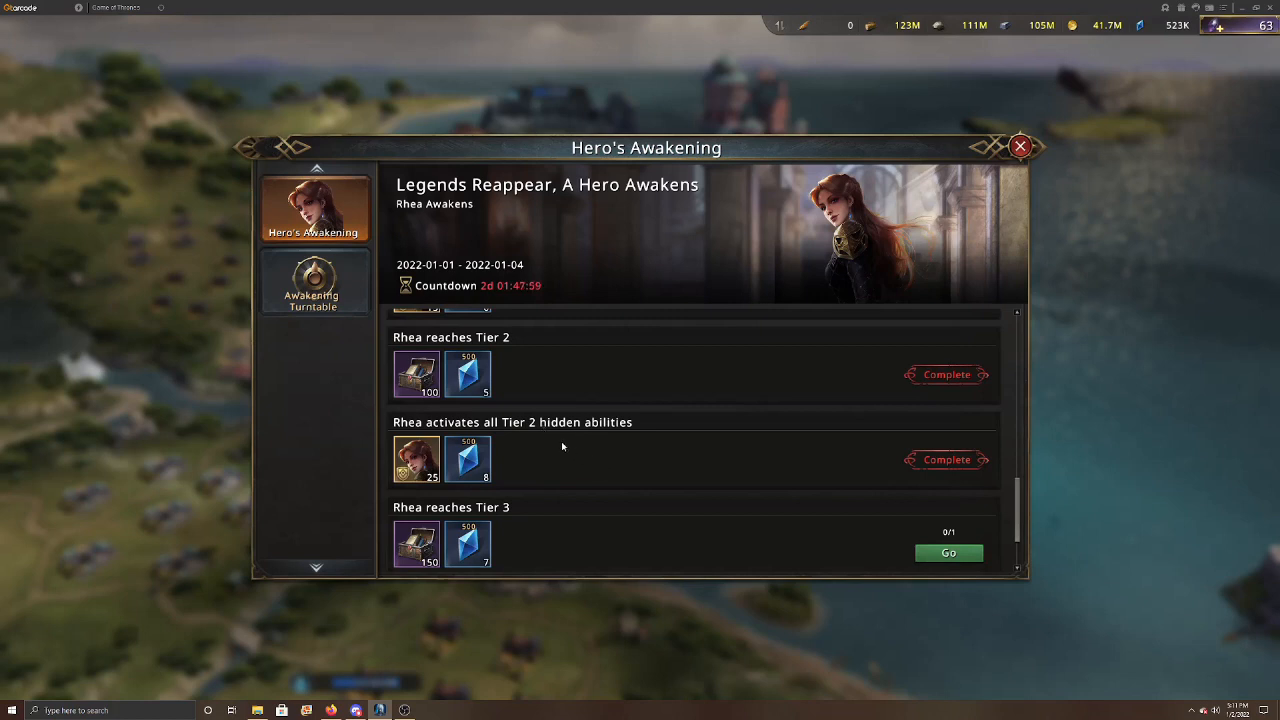
pyautogui.scroll(-1, 580, 480)
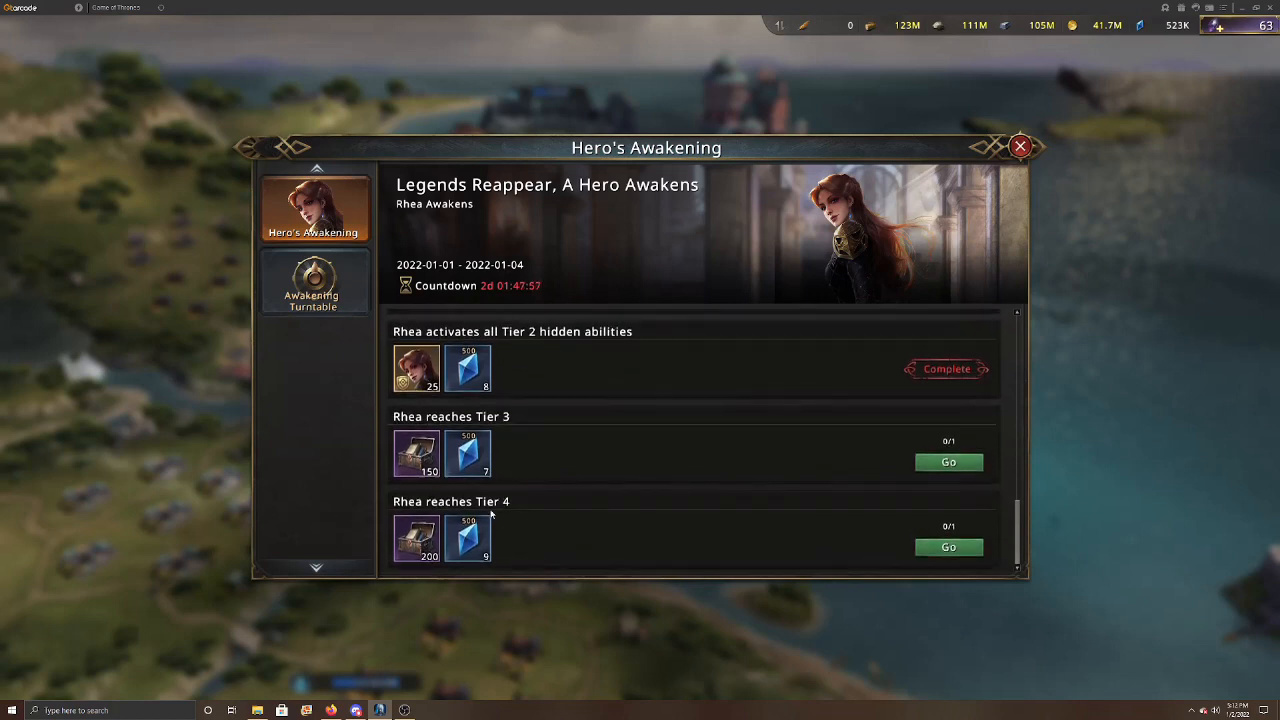
pyautogui.scroll(1, 605, 390)
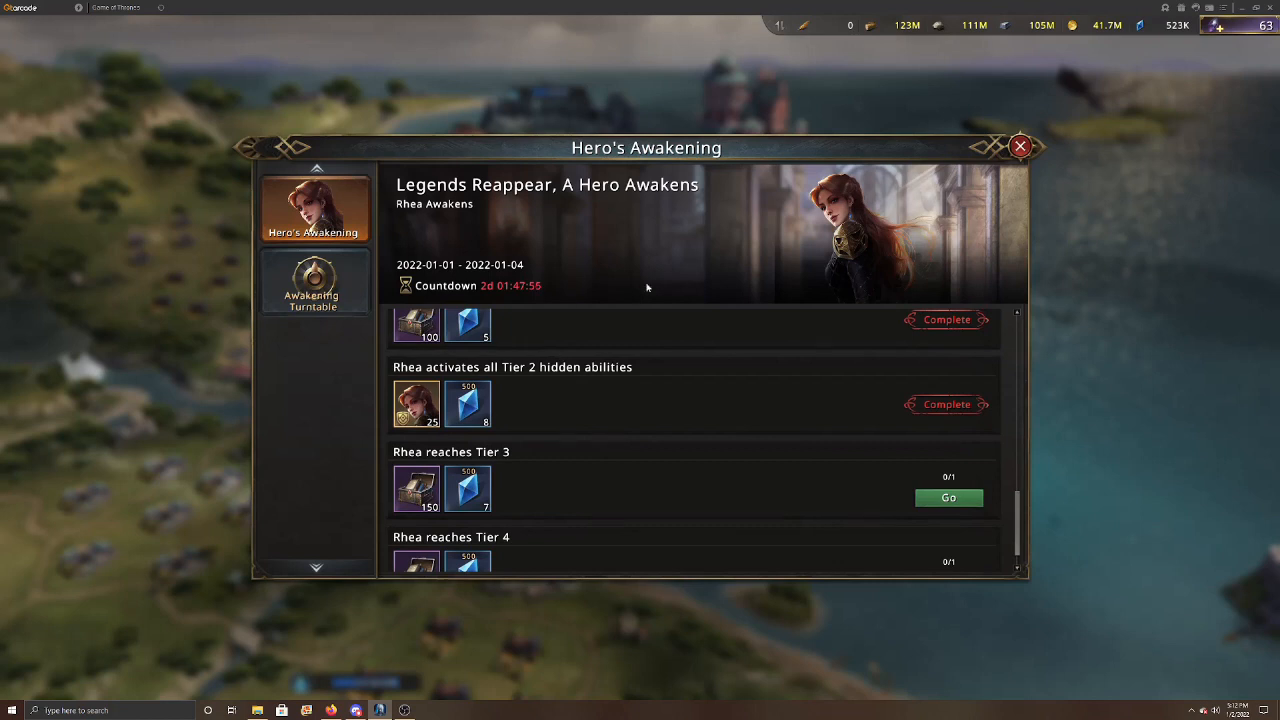
pyautogui.scroll(-1, 692, 335)
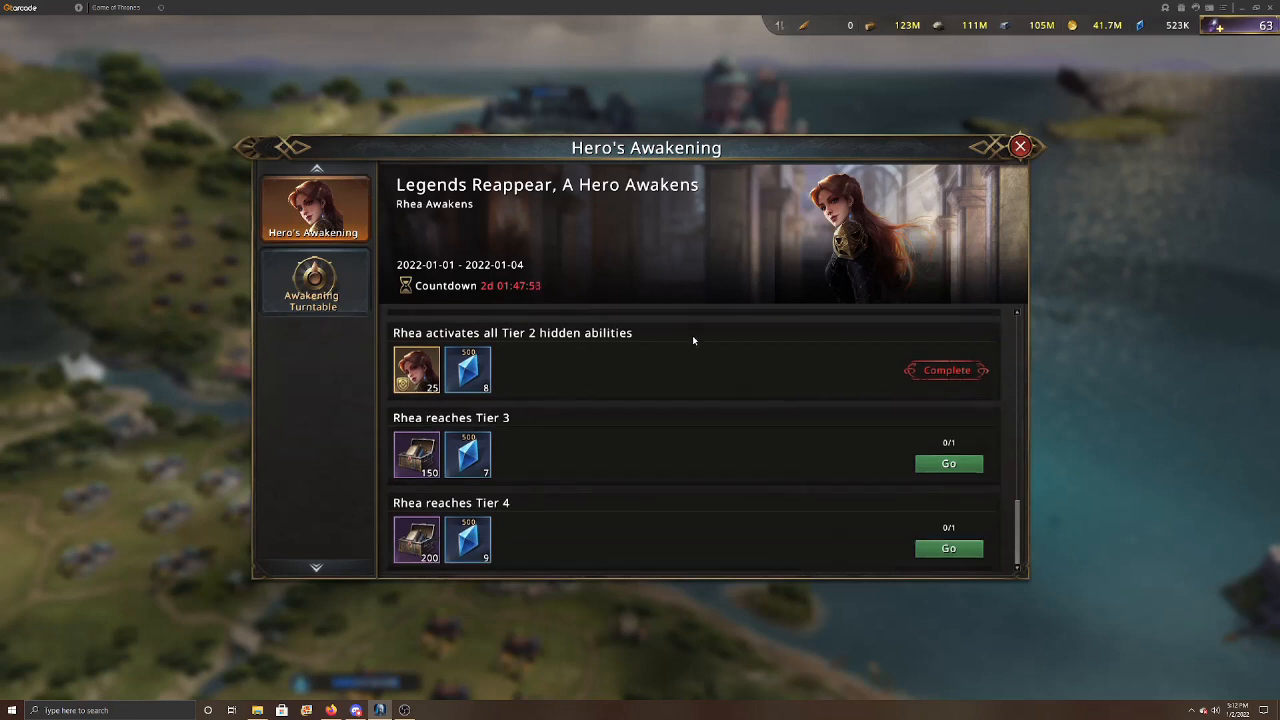
pyautogui.scroll(2, 690, 450)
pyautogui.scroll(2, 686, 391)
pyautogui.scroll(1, 687, 361)
pyautogui.scroll(2, 682, 440)
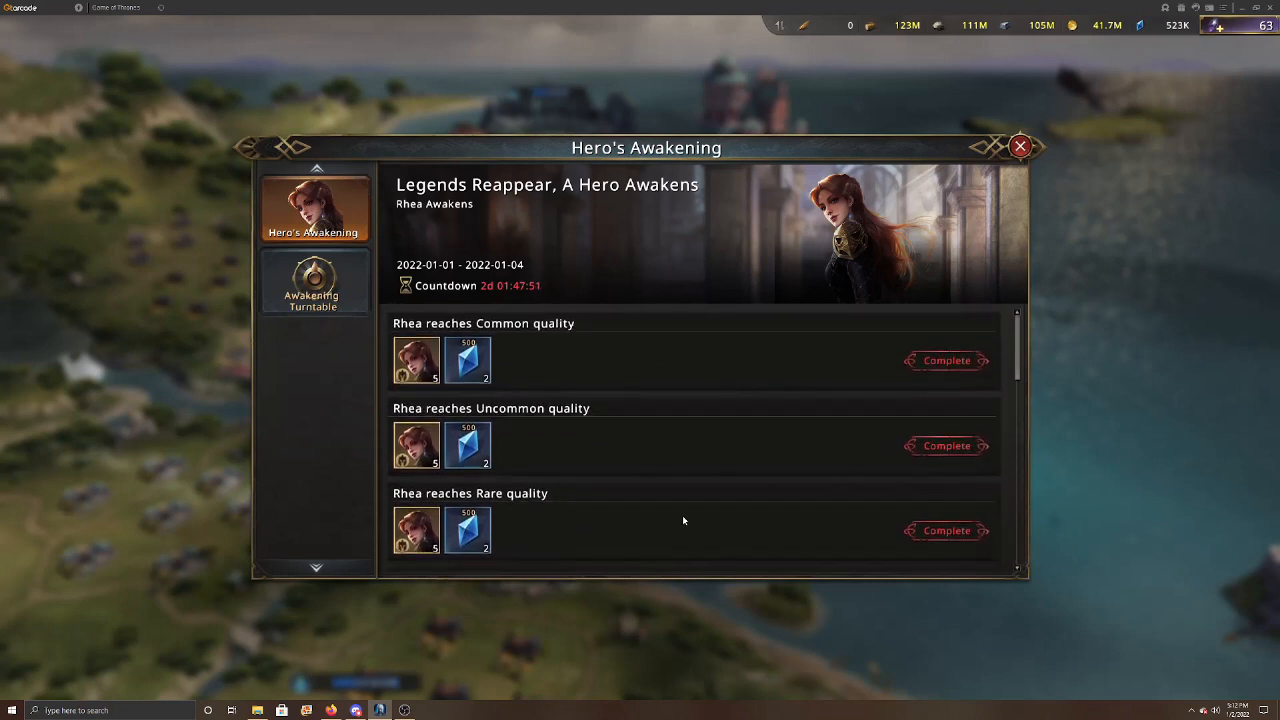
pyautogui.scroll(-5, 678, 480)
pyautogui.scroll(-3, 670, 390)
pyautogui.scroll(-1, 669, 467)
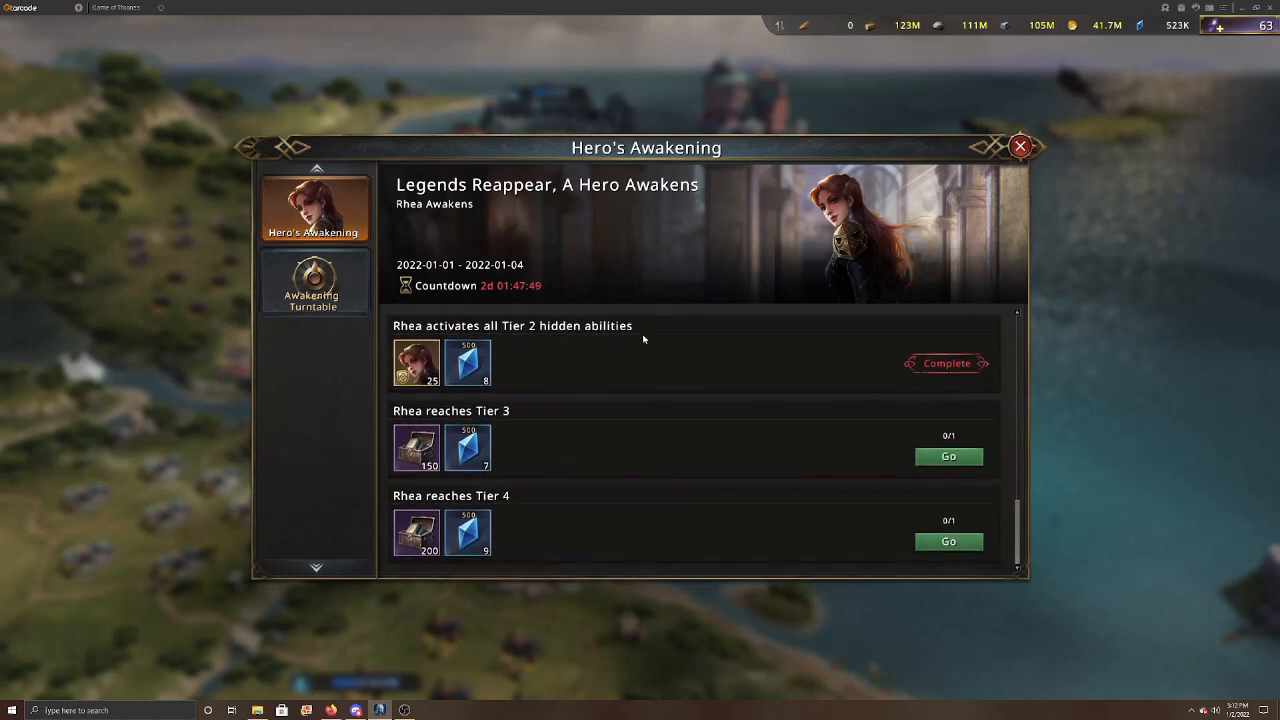